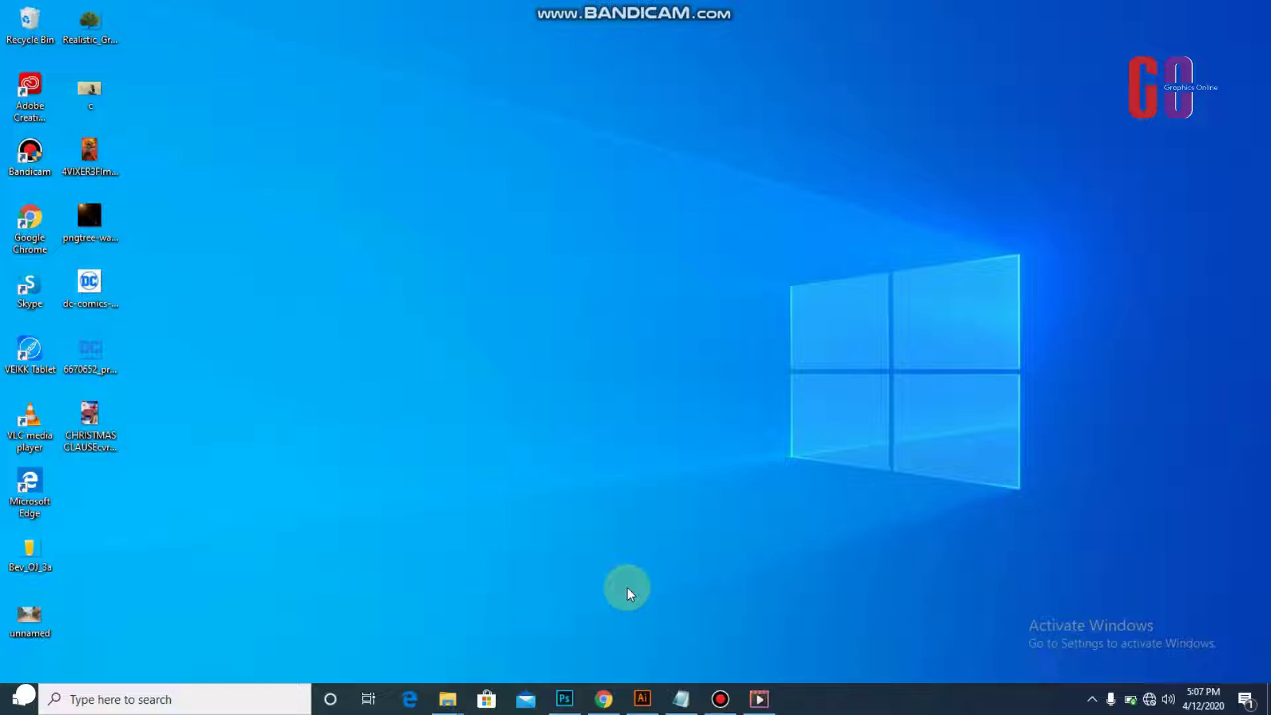
# - Restore the Illustrator window from the Windows taskbar to show the empty workspace
pyautogui.click(641, 699)
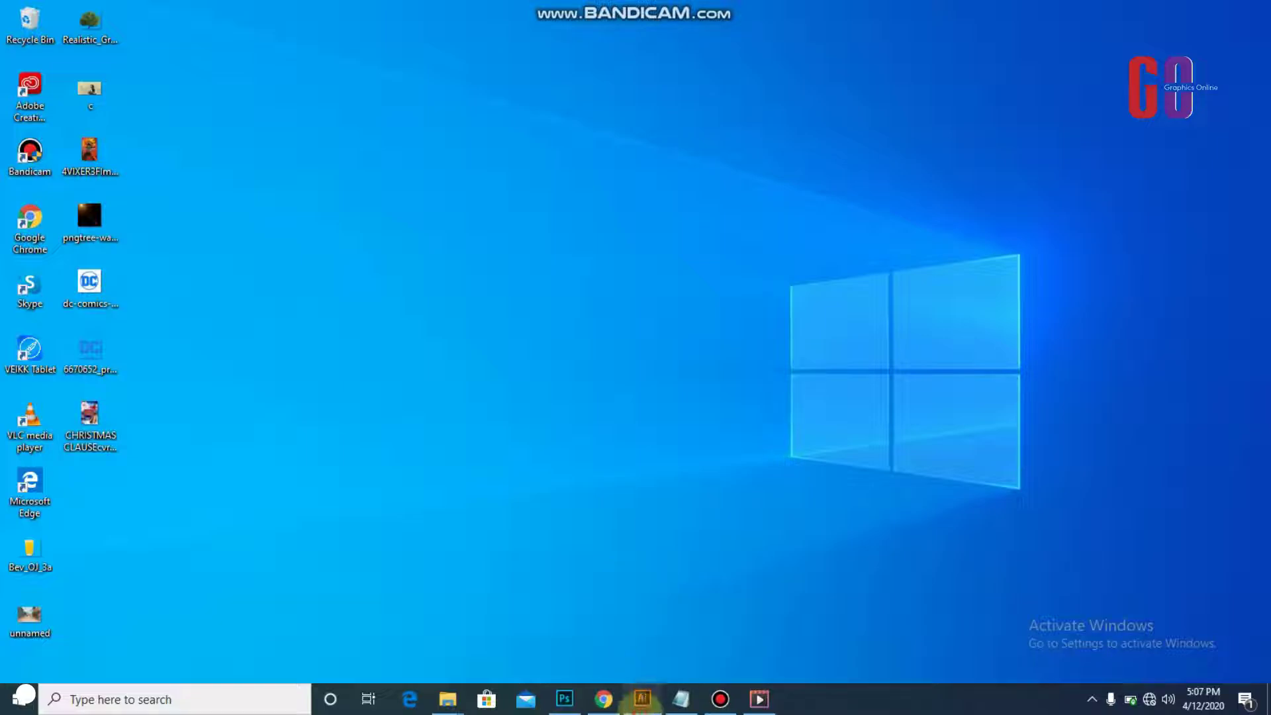